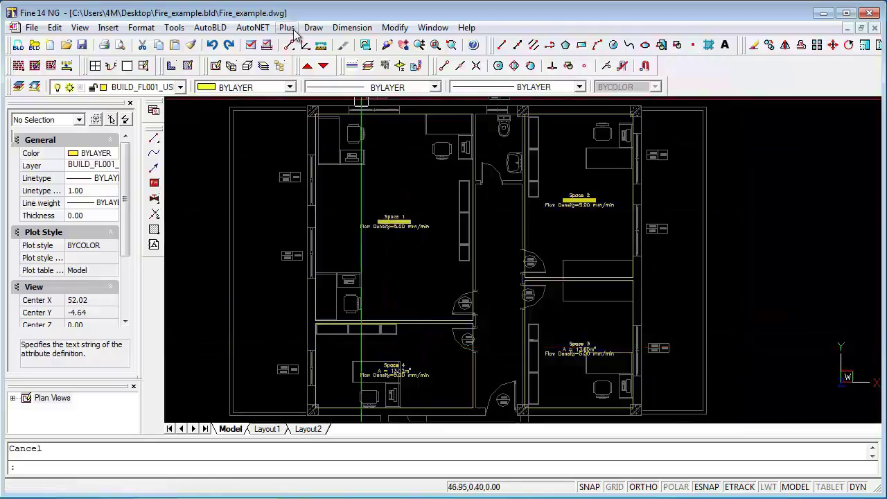
Keep the drawing's current fire-fighting elevation at 0.00 with the Set Elevation command.
click(290, 29)
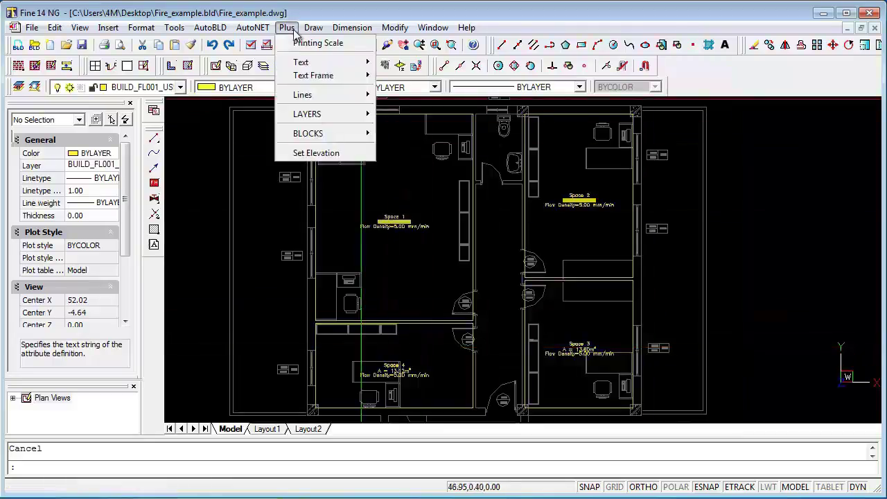
click(320, 156)
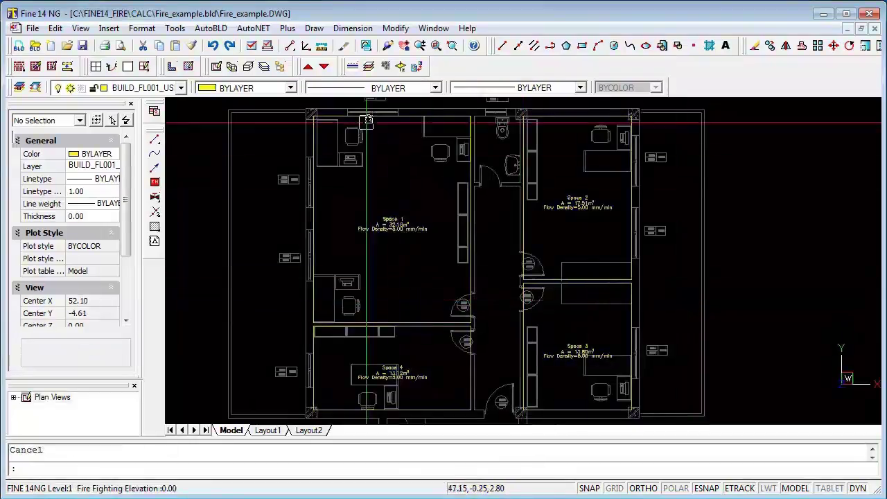
click(265, 31)
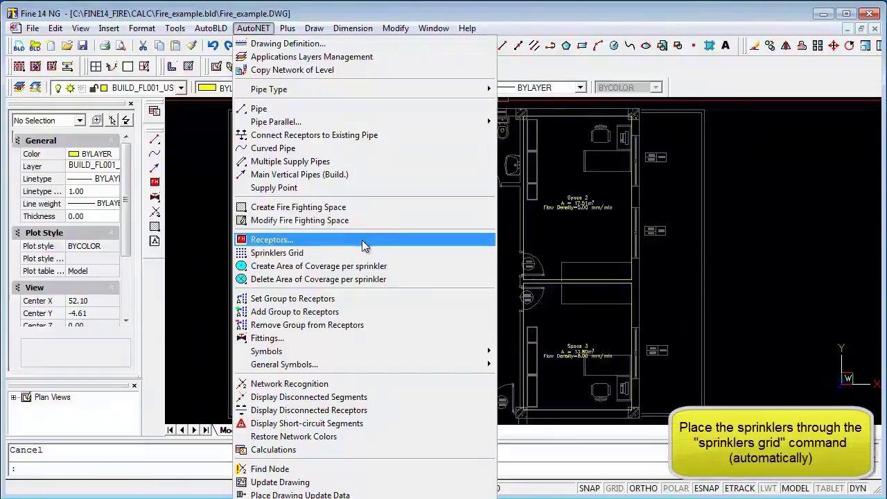
Start a sprinkler grid with the Sprinkler OH roof receptor at 12.00 coverage area.
click(304, 254)
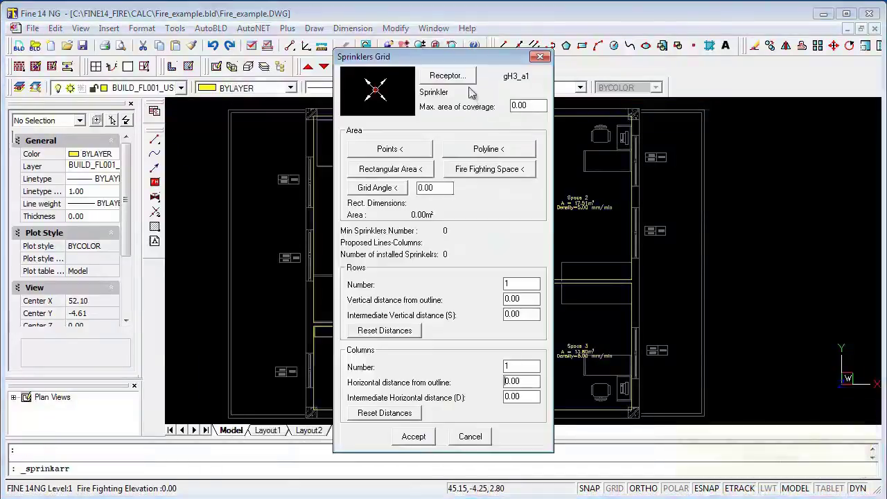
click(447, 76)
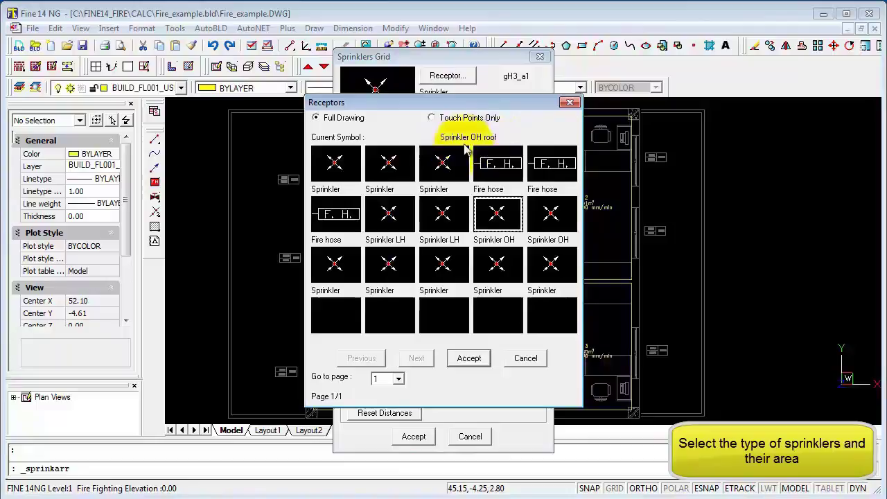
click(469, 359)
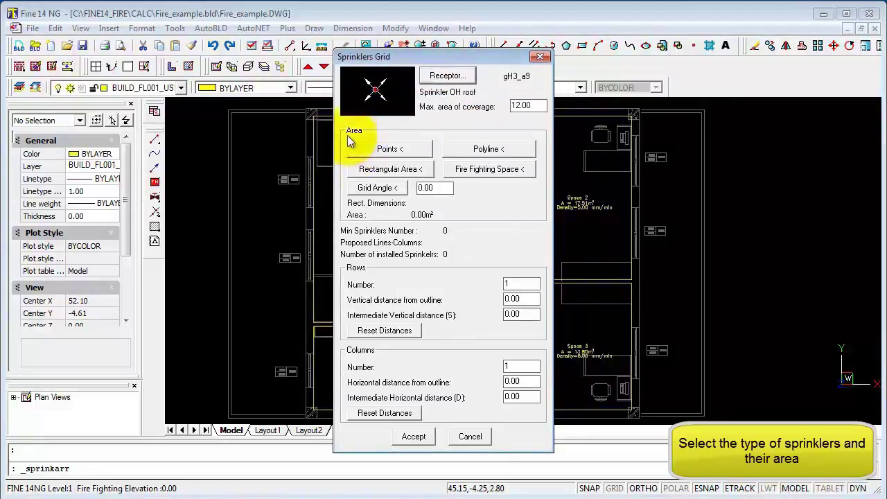
click(491, 169)
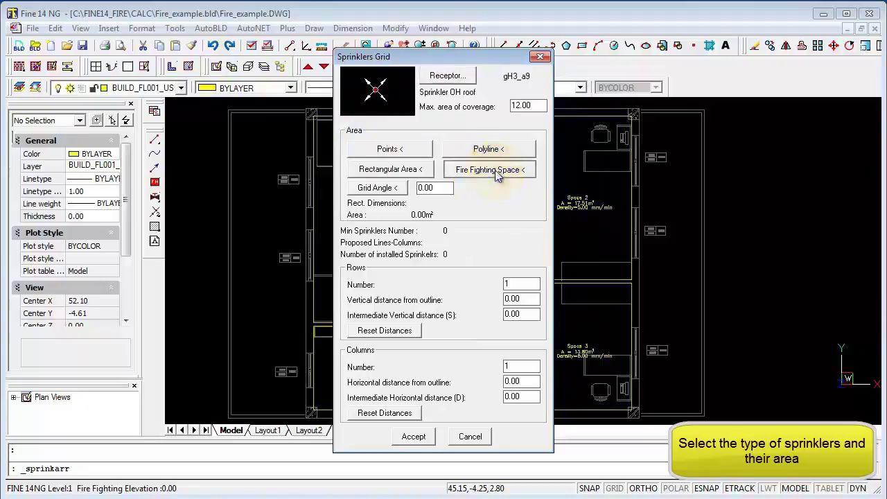
Fill Space 1 with a 2-row by 2-column grid of four sprinklers.
scroll(395, 265, up, 3)
scroll(395, 265, up, 2)
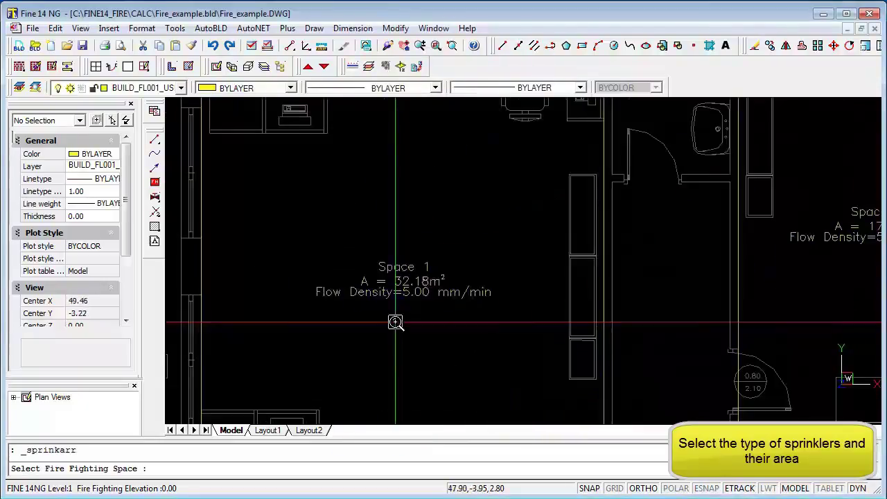
click(405, 282)
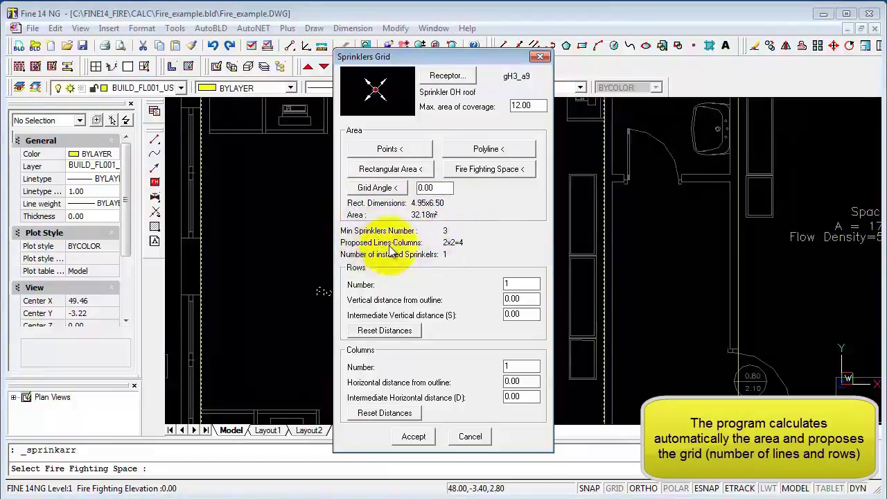
double_click(513, 284)
text(2)
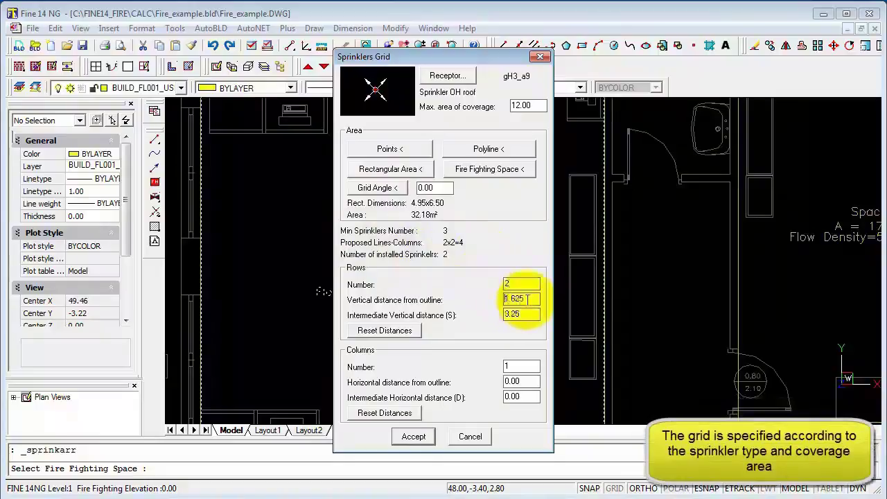
double_click(512, 367)
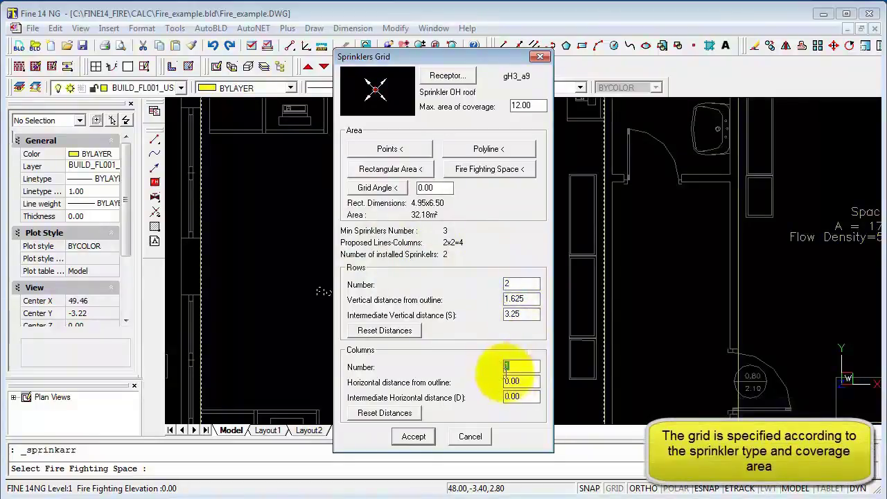
text(2)
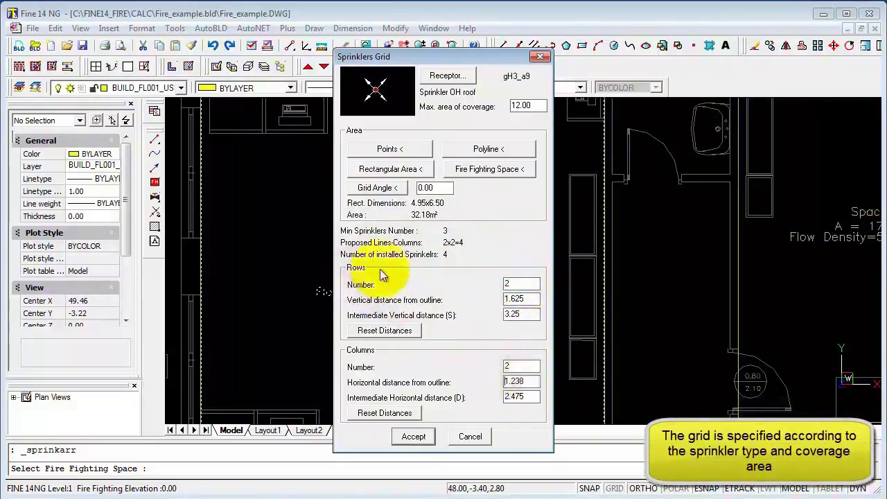
click(414, 436)
scroll(415, 263, down, 2)
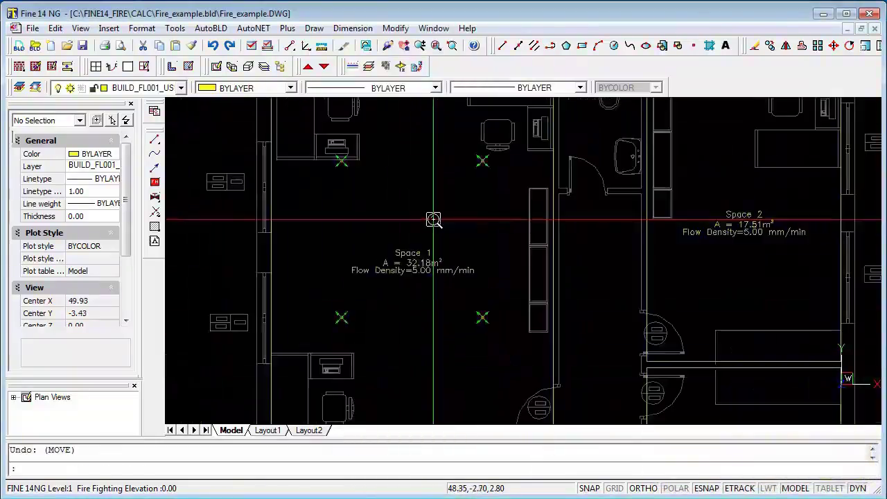
scroll(528, 301, down, 2)
middle_drag(527, 301, 492, 299)
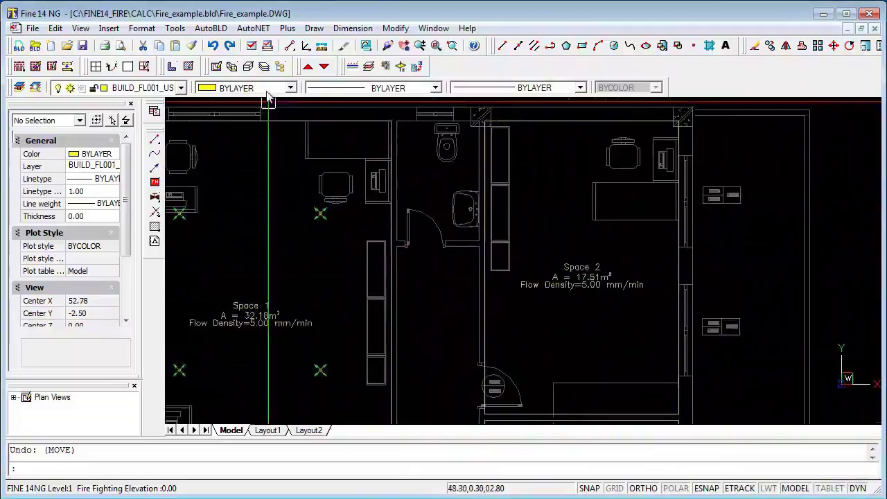
Place a 2-row, 1-column grid of two sprinklers in Space 2 (17.51 m²).
click(253, 29)
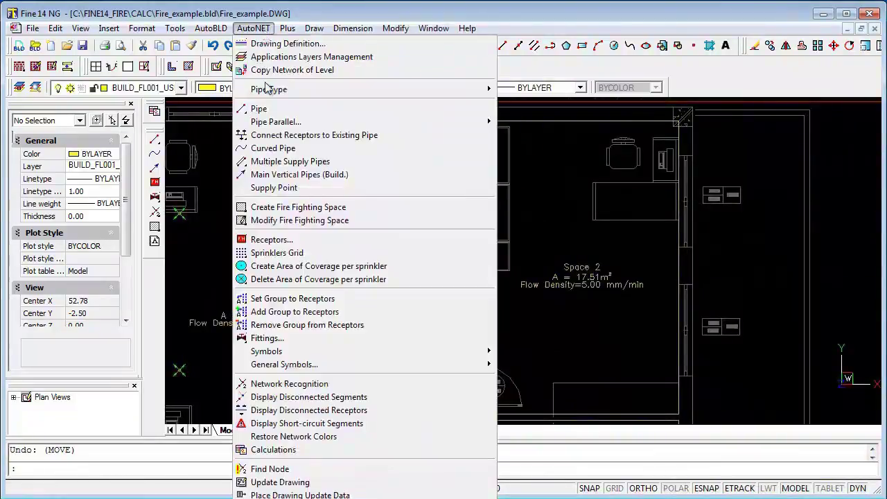
click(307, 255)
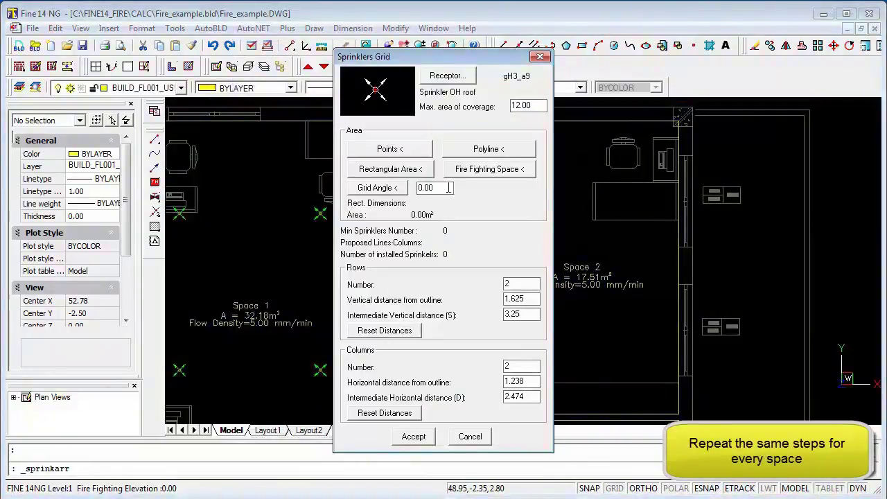
click(494, 175)
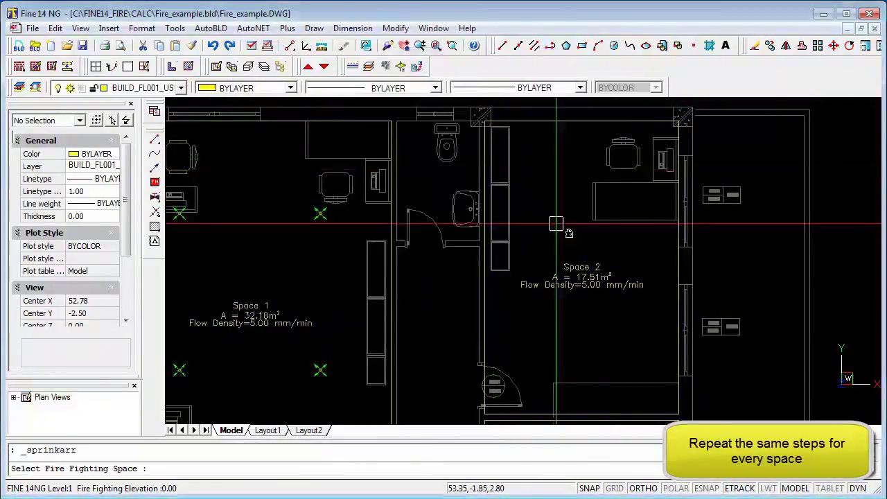
click(586, 275)
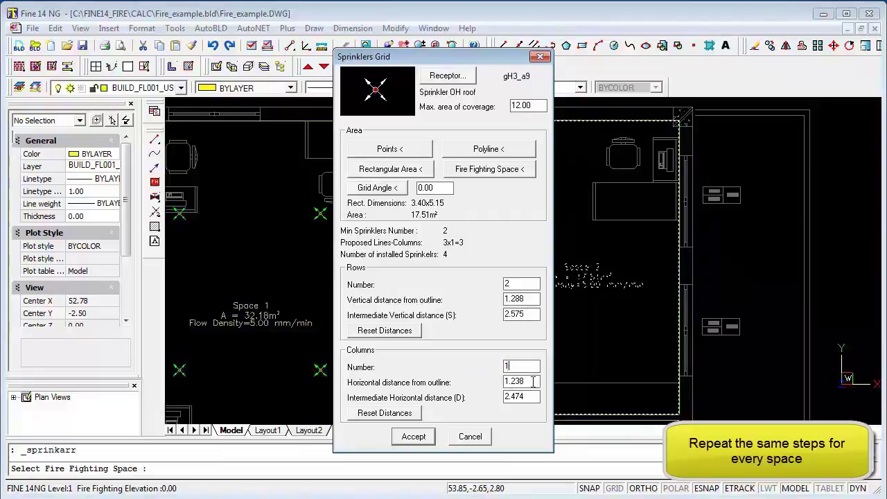
click(413, 437)
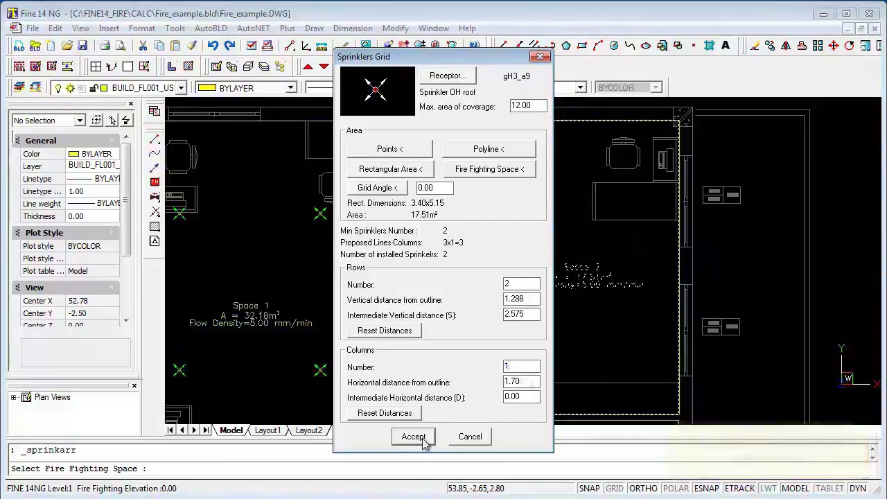
scroll(570, 325, up, 3)
scroll(570, 324, up, 2)
middle_drag(588, 201, 593, 142)
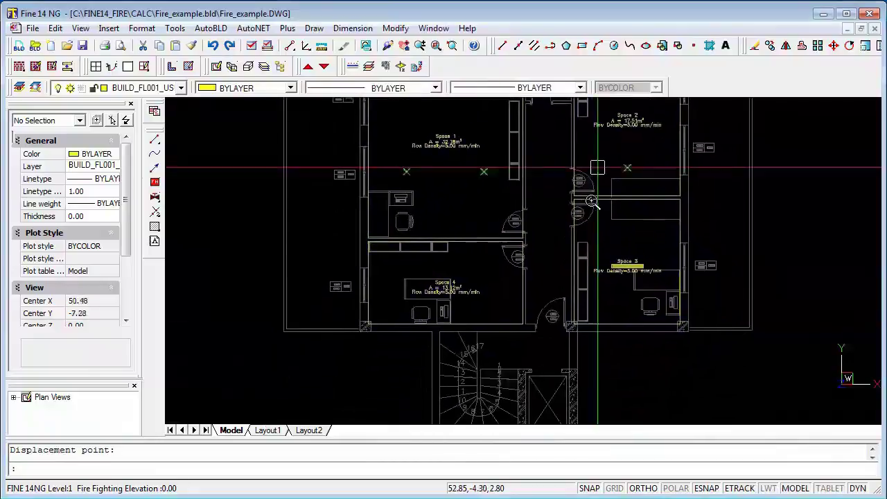
scroll(553, 294, up, 2)
scroll(552, 294, up, 2)
scroll(511, 307, down, 2)
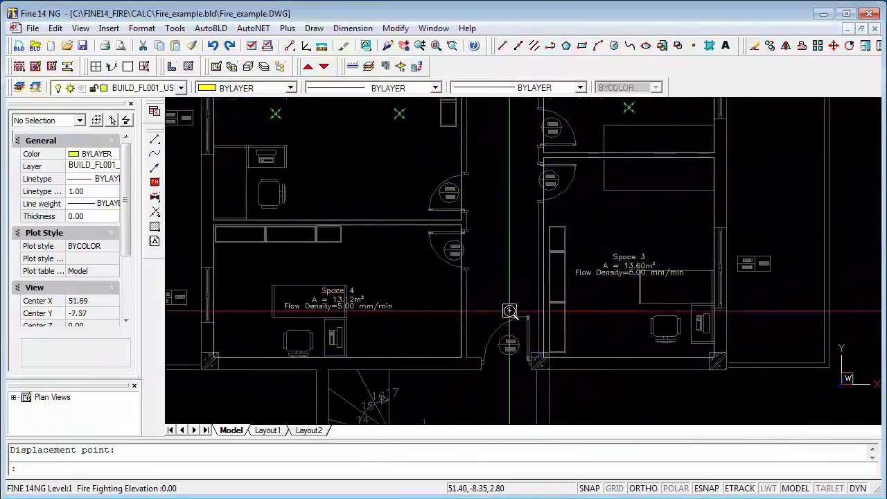
Manually insert one Sprinkler OH roof sprinkler at a point inside Space 3.
click(256, 28)
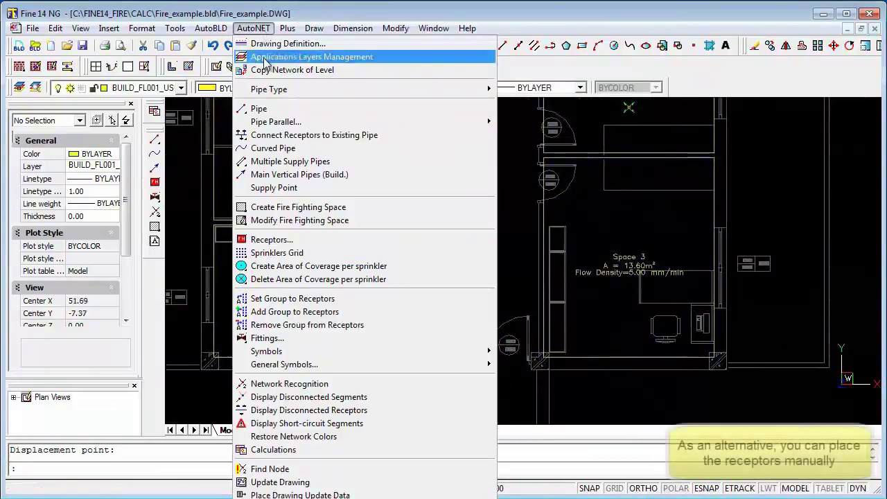
click(303, 245)
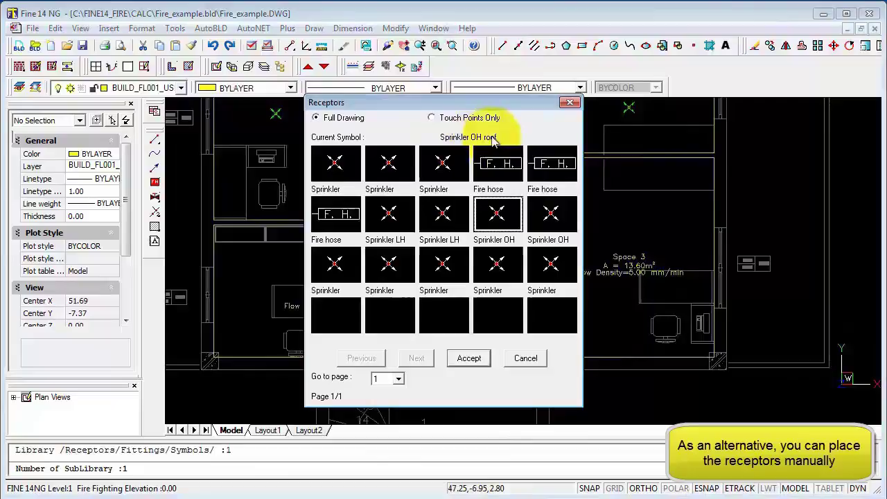
click(469, 358)
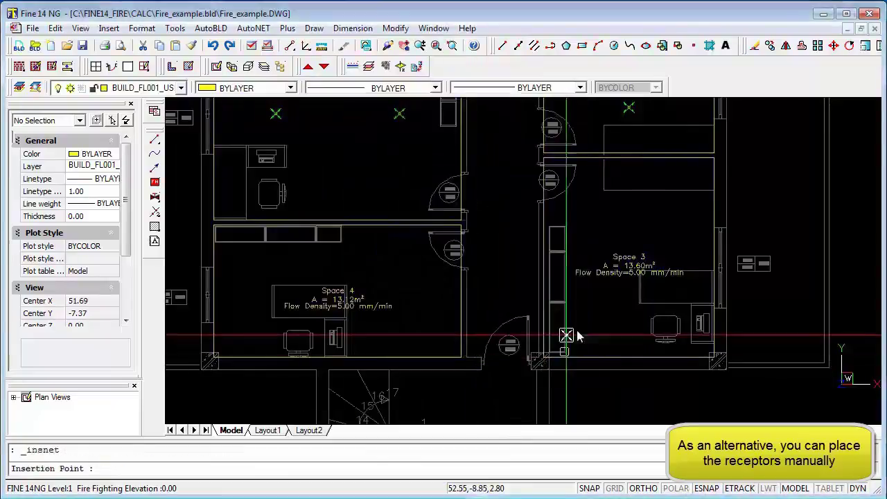
click(634, 263)
scroll(621, 286, up, 2)
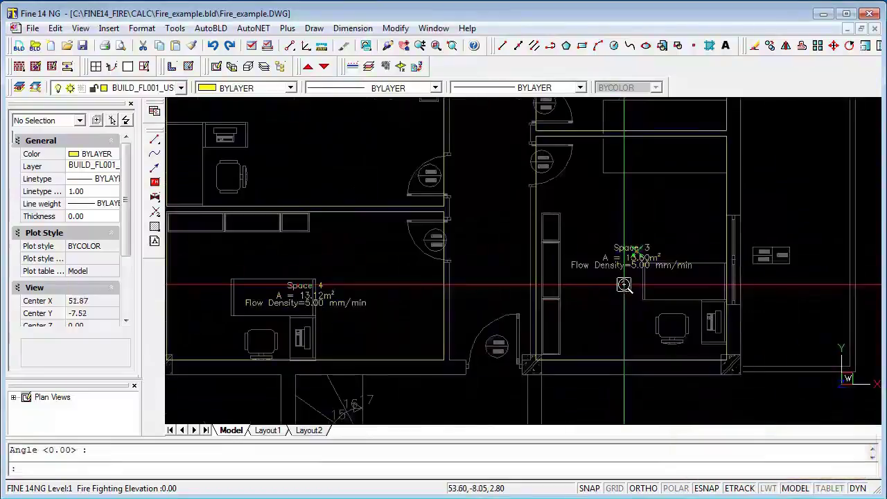
scroll(624, 285, down, 4)
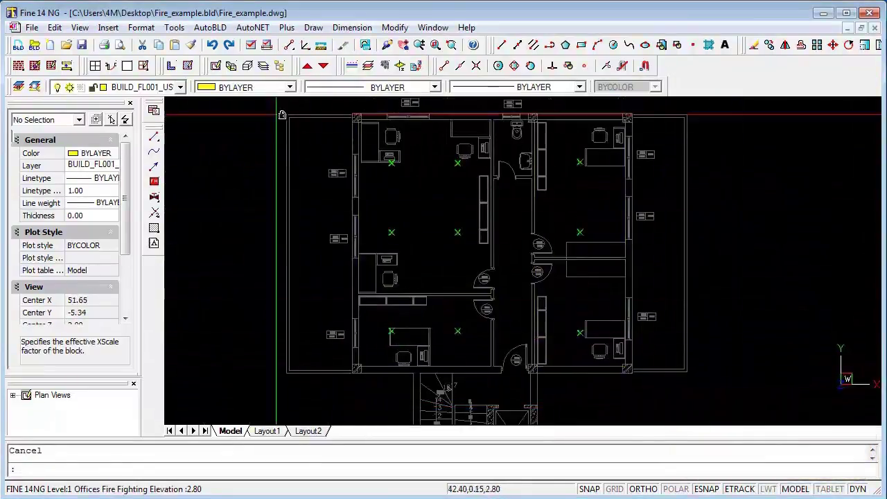
click(231, 66)
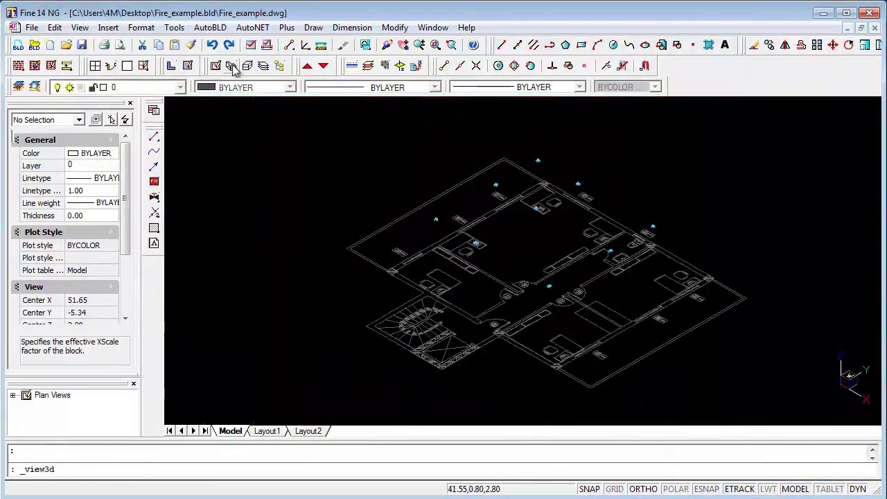
drag(256, 128, 565, 216)
scroll(565, 216, up, 6)
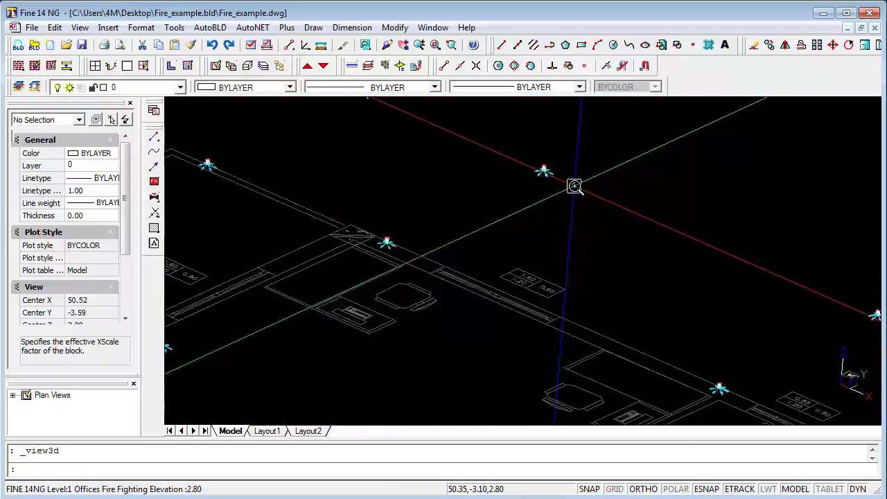
scroll(488, 208, down, 5)
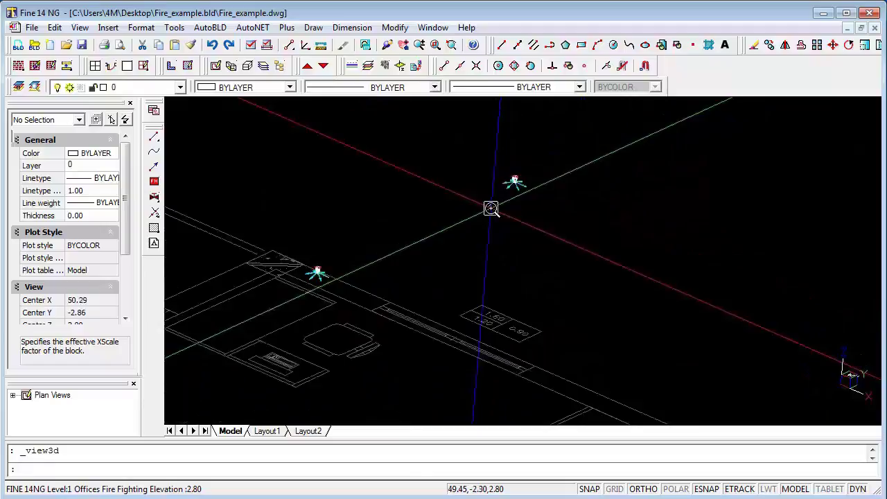
scroll(491, 225, down, 4)
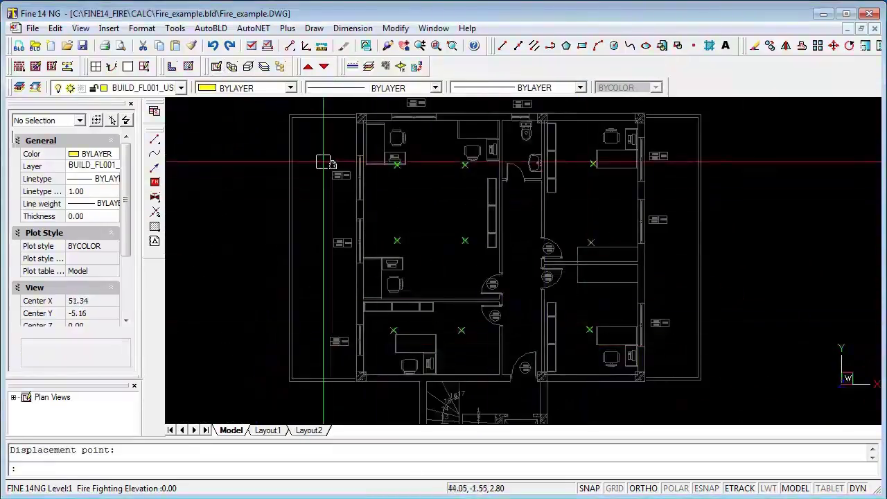
Window-select the four upper-left office sprinklers and set them to group 1, labelled 01.
click(253, 29)
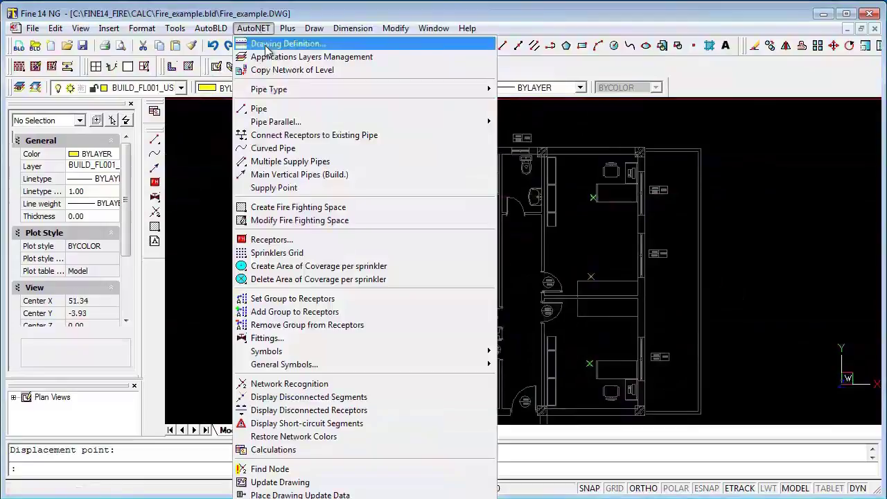
click(308, 298)
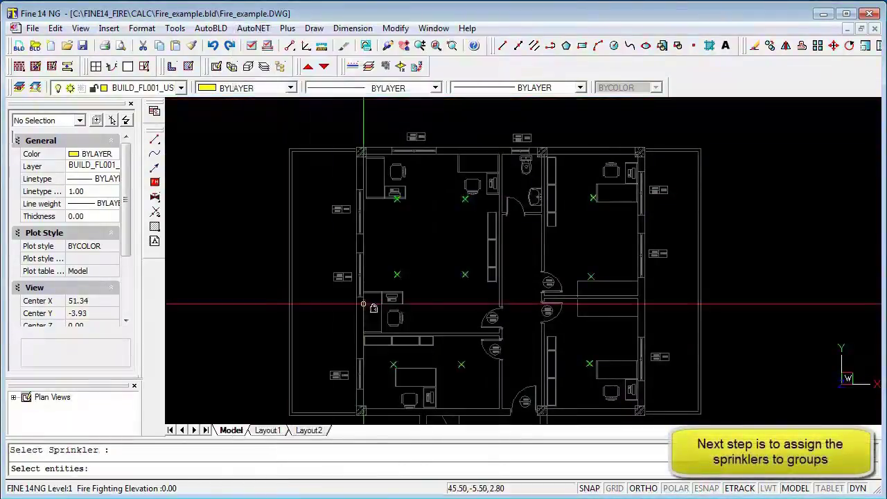
scroll(411, 284, up, 3)
scroll(410, 284, up, 2)
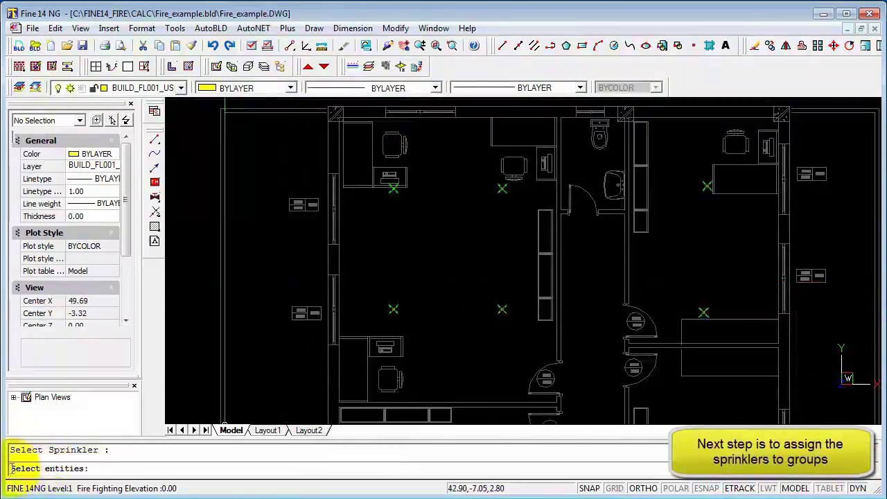
click(523, 167)
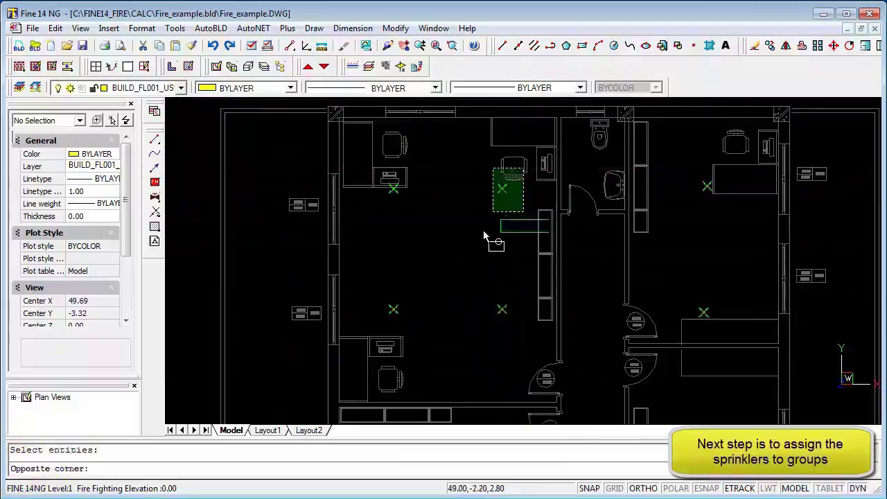
click(379, 333)
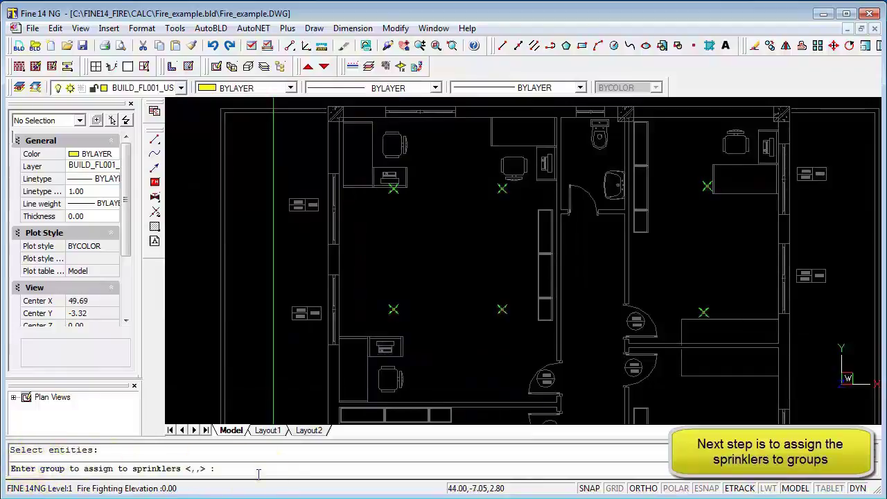
scroll(388, 208, down, 2)
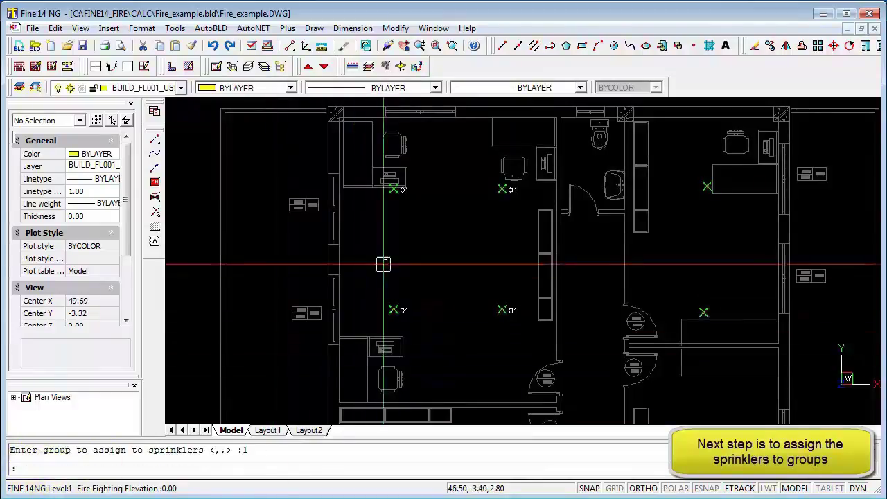
scroll(402, 198, up, 5)
scroll(379, 219, down, 3)
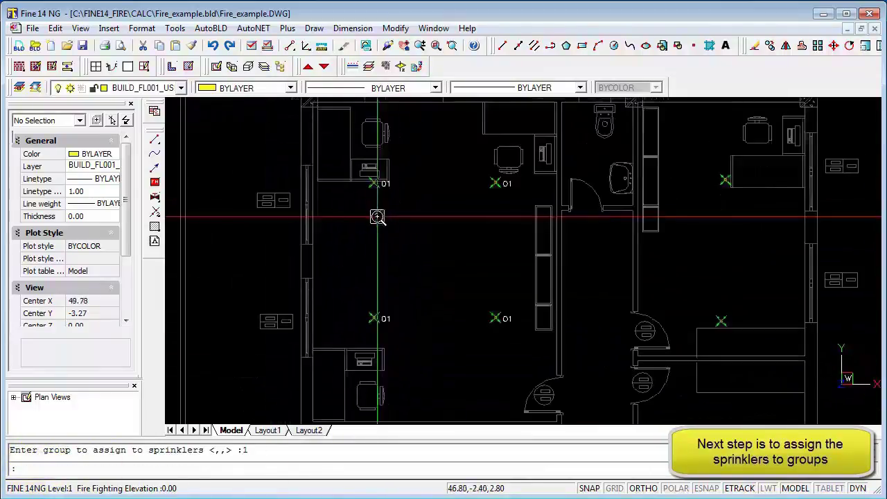
middle_drag(534, 234, 520, 194)
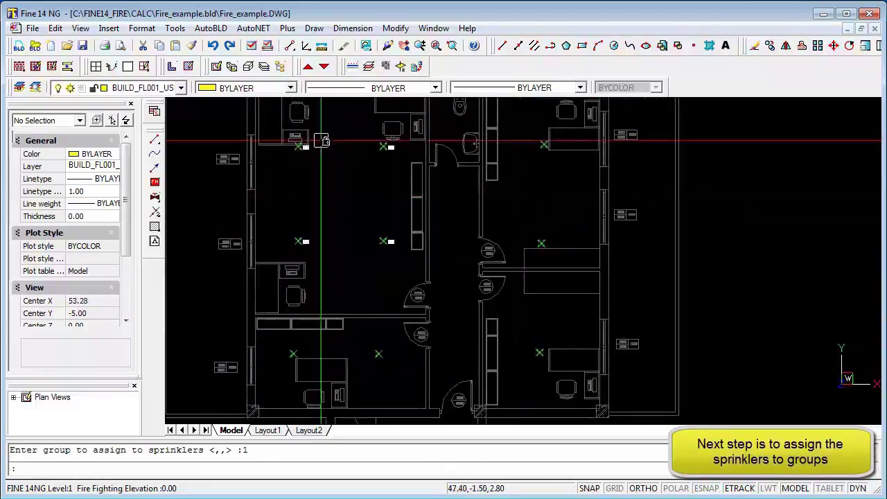
Assign the upper-right and lower-right room sprinklers to group 2.
click(253, 28)
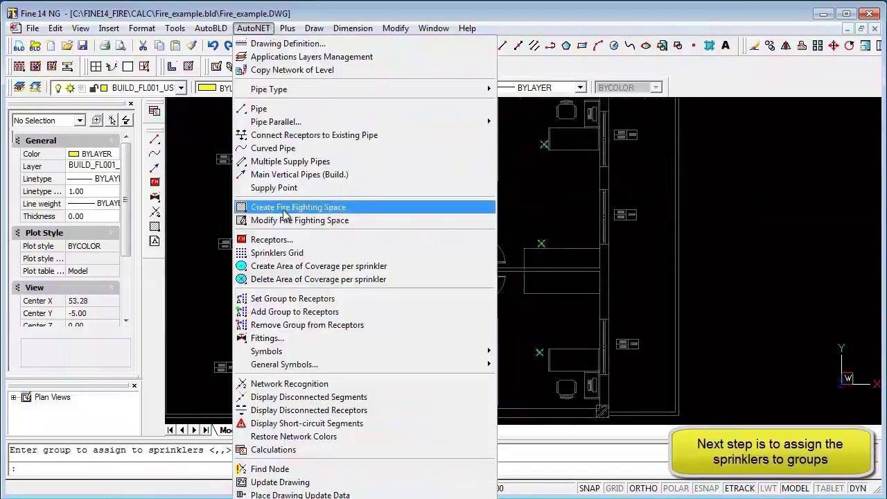
click(292, 302)
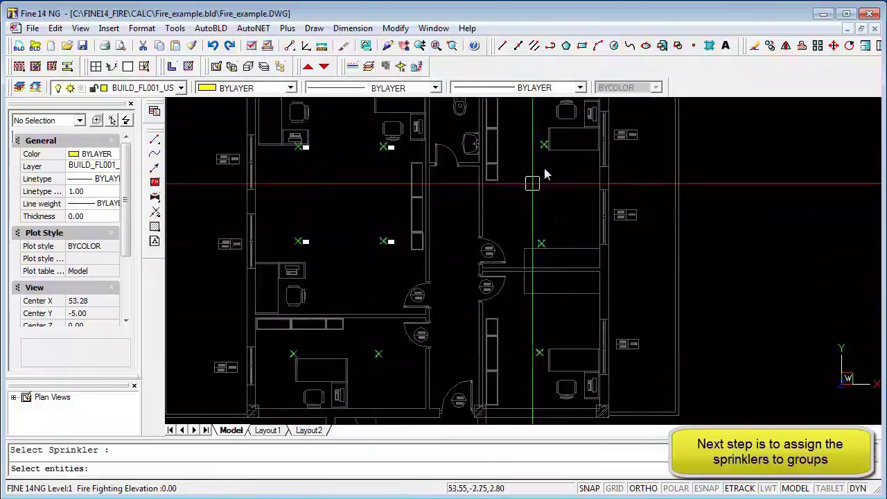
click(572, 136)
click(518, 256)
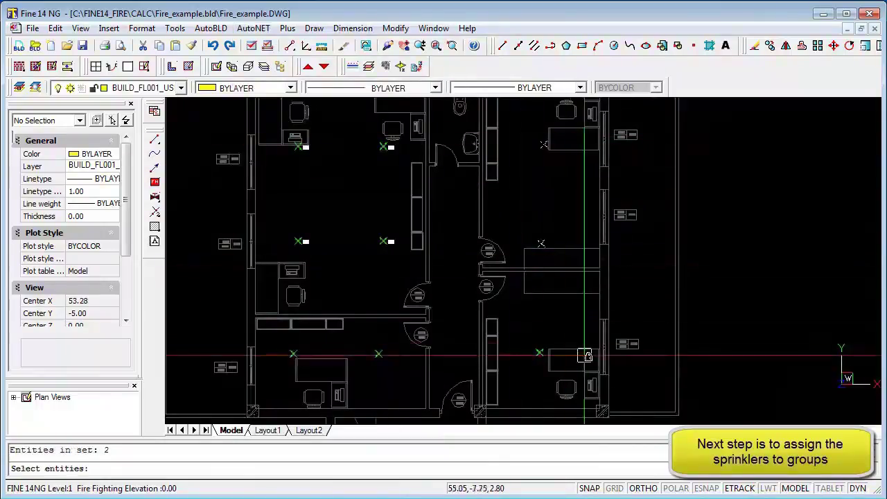
click(569, 339)
click(521, 380)
key(Return)
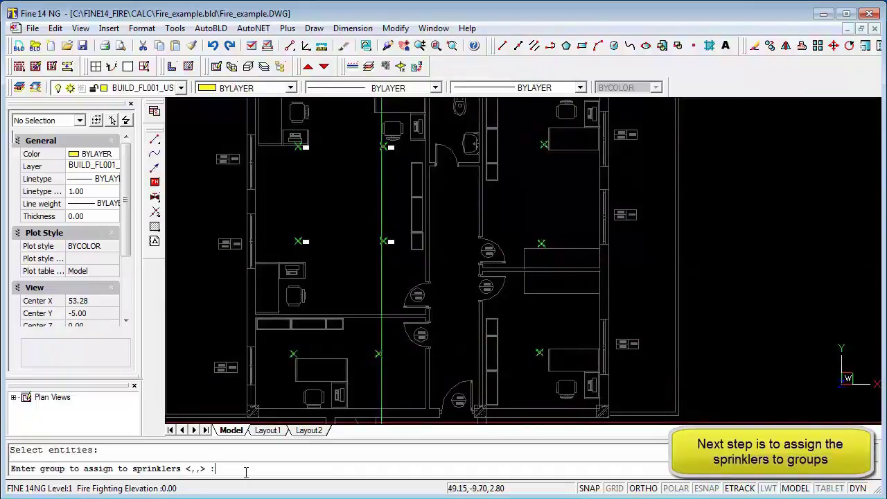
text(2)
key(Return)
Set group 3 for the lower-left office sprinklers.
scroll(508, 182, up, 3)
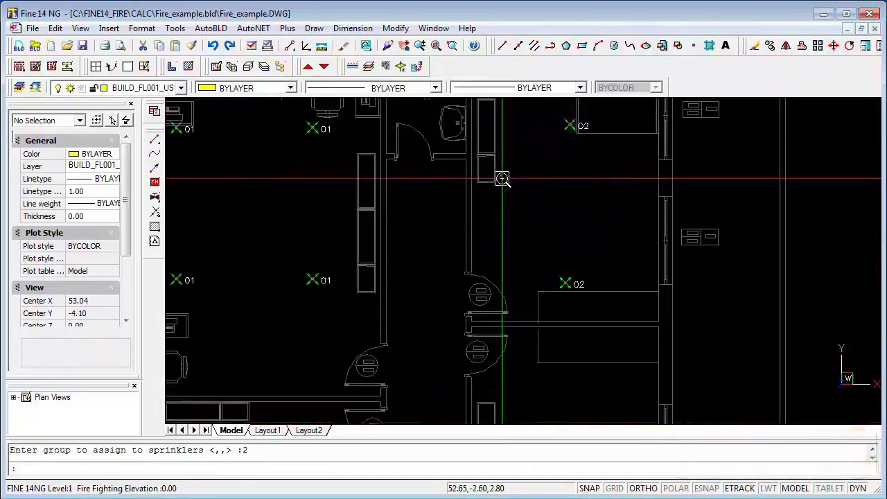
scroll(509, 194, down, 3)
text(3)
key(Return)
middle_drag(510, 208, 623, 228)
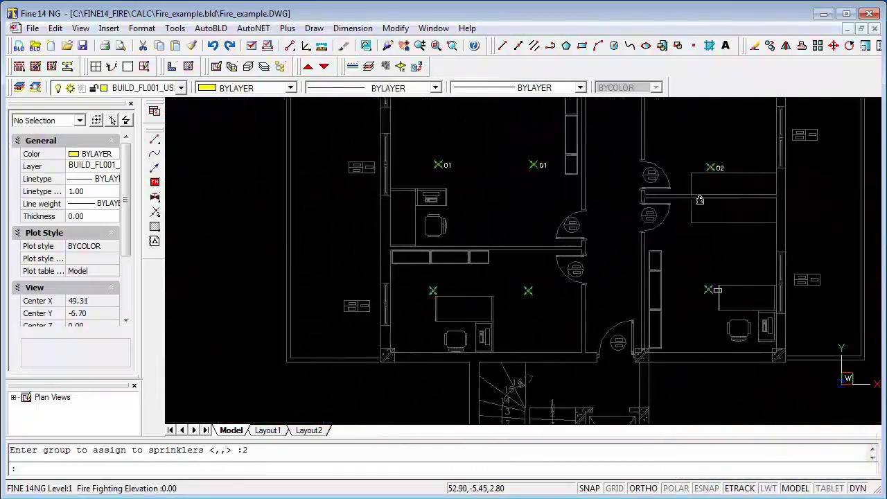
scroll(487, 311, up, 3)
scroll(487, 311, up, 3)
scroll(483, 311, down, 4)
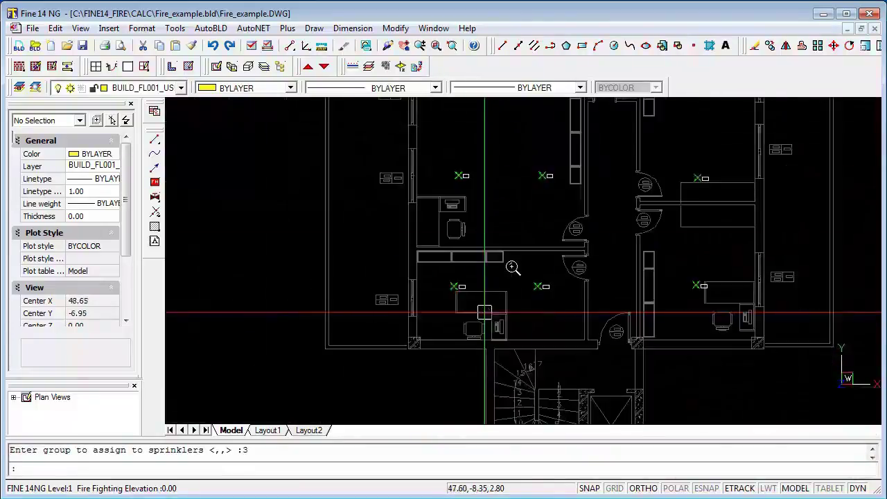
middle_drag(498, 259, 443, 282)
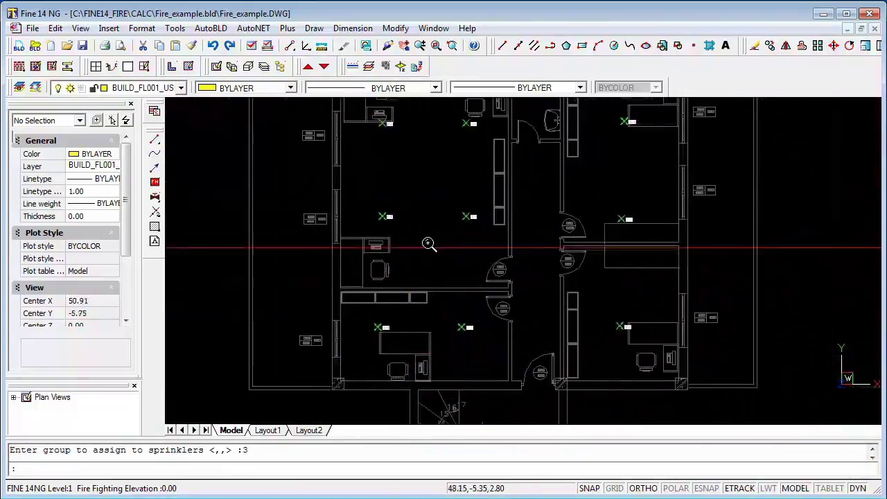
Add group 2 to the two lower-left office sprinklers so they show labels 03 and 02.
click(254, 28)
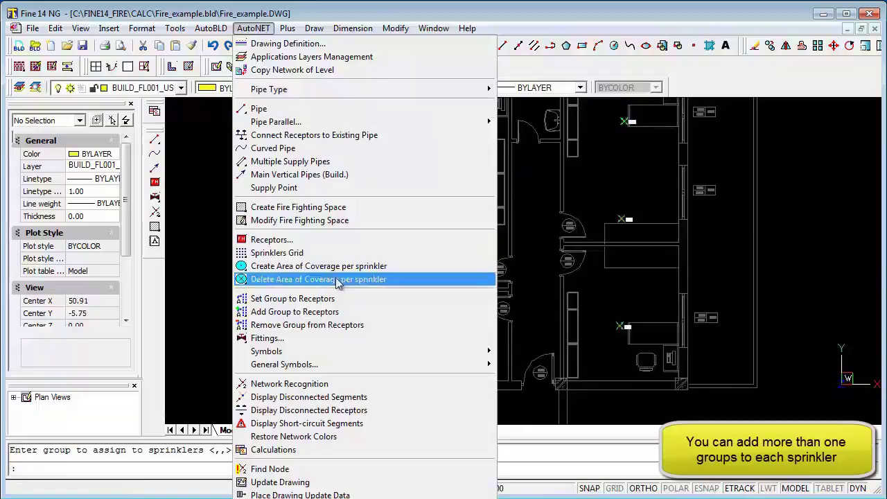
click(295, 312)
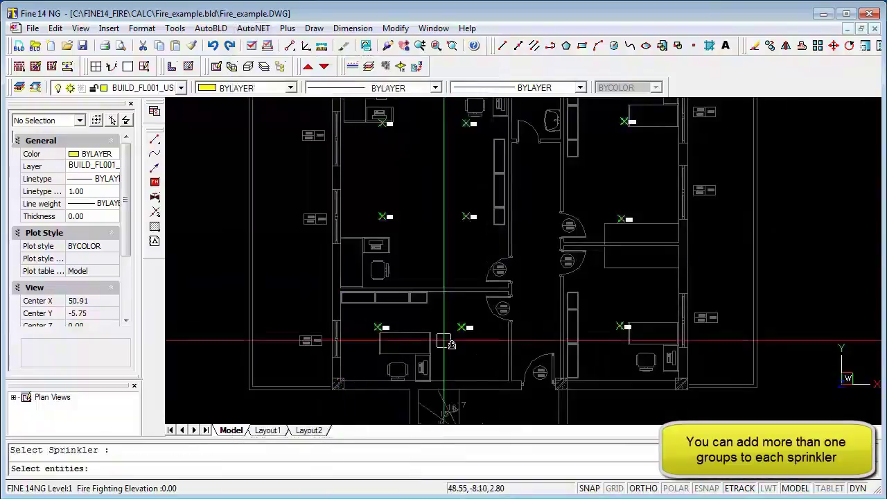
scroll(535, 344, up, 1)
scroll(465, 317, up, 1)
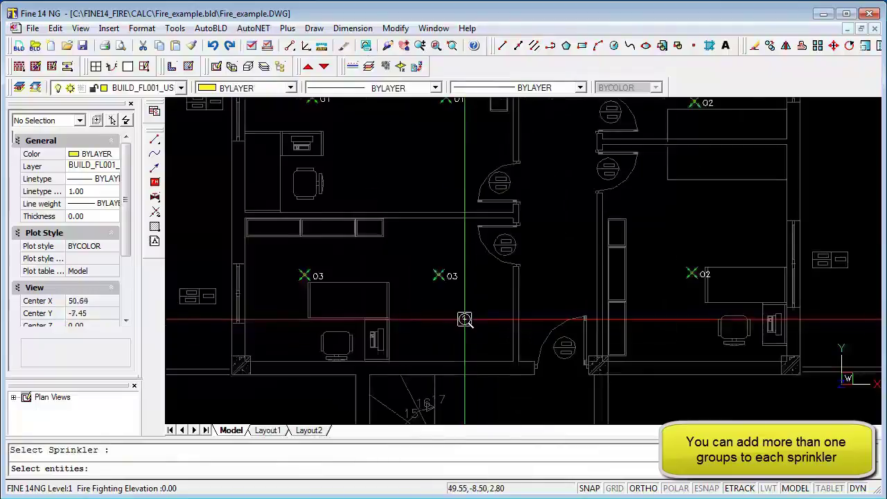
click(482, 255)
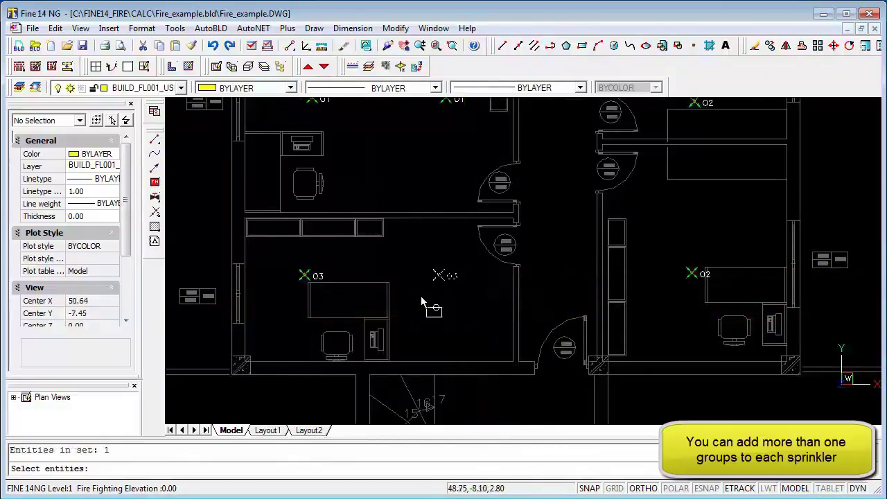
click(362, 251)
click(290, 296)
key(Return)
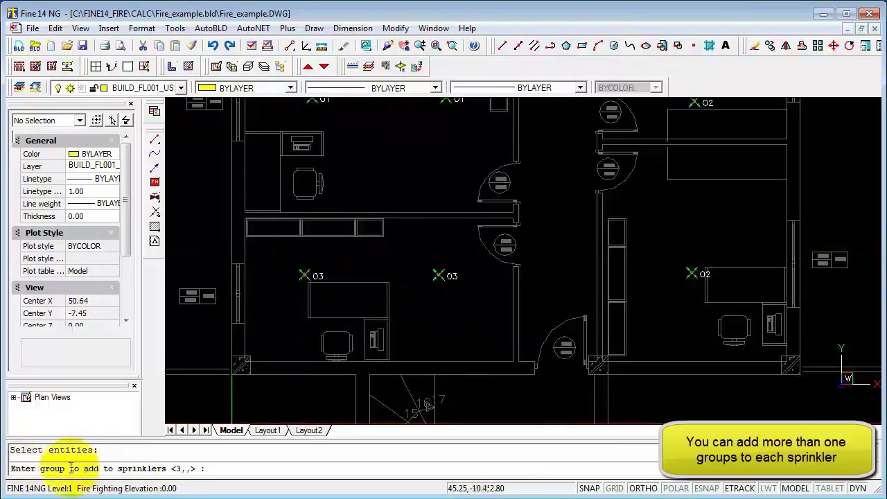
text(2)
key(Return)
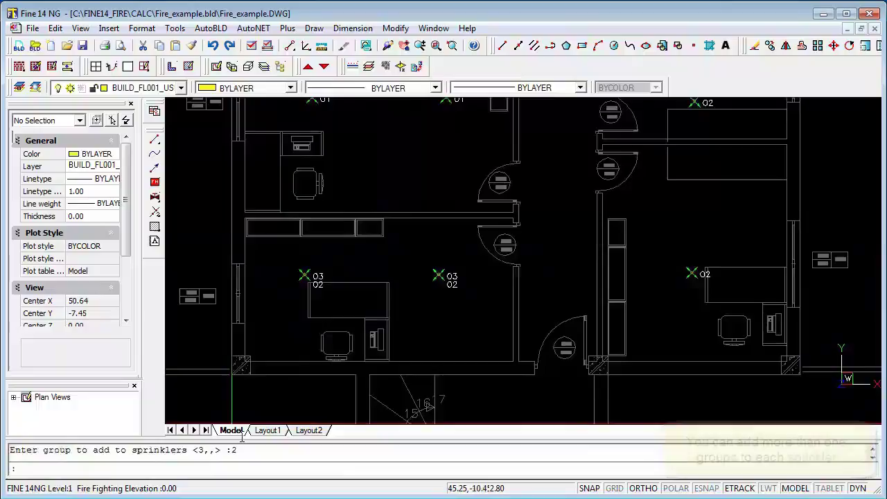
scroll(282, 310, up, 2)
scroll(282, 310, down, 4)
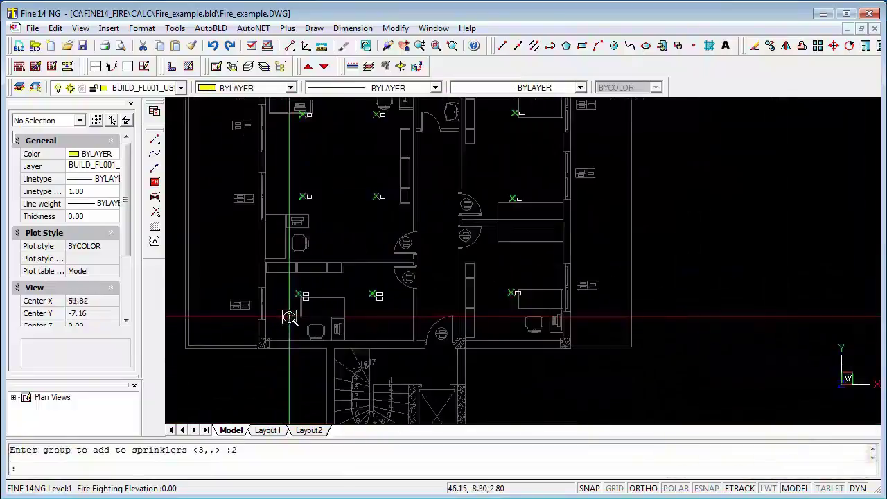
mouse_move(293, 317)
middle_down()
mouse_move(425, 321)
mouse_move(441, 295)
middle_up()
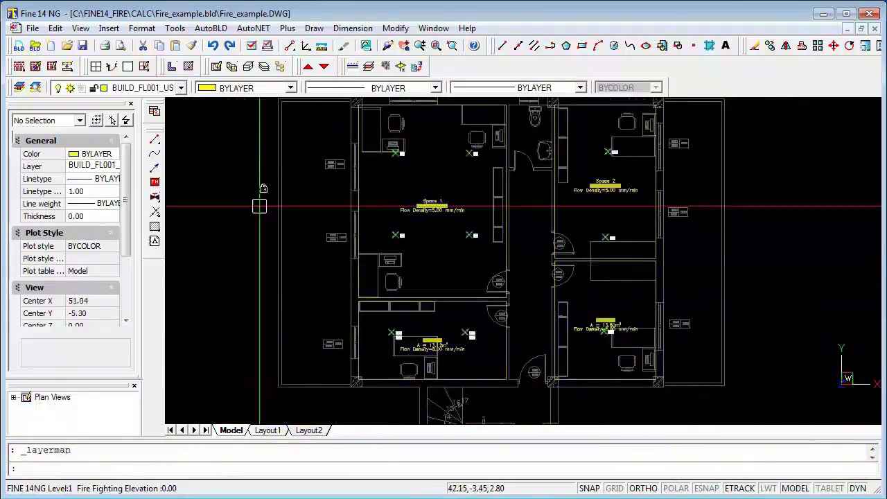
Create per-sprinkler coverage outlines for Space 1, Space 2 and both lower rooms.
click(262, 31)
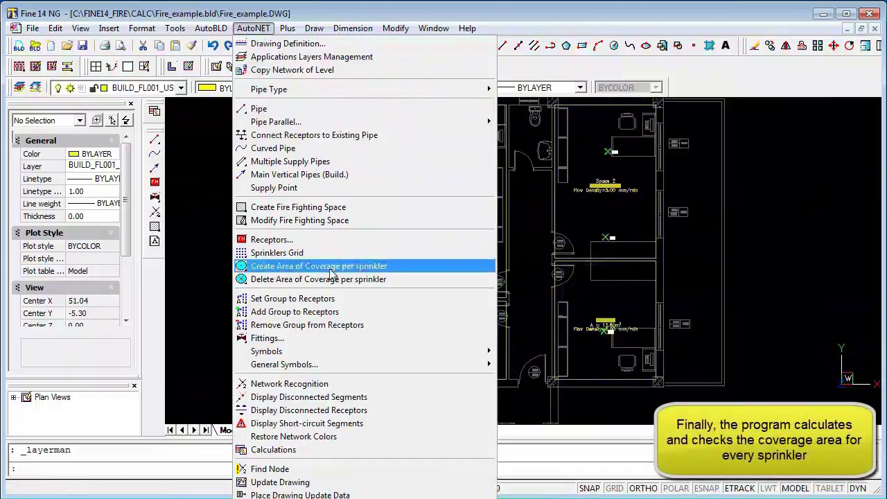
click(362, 266)
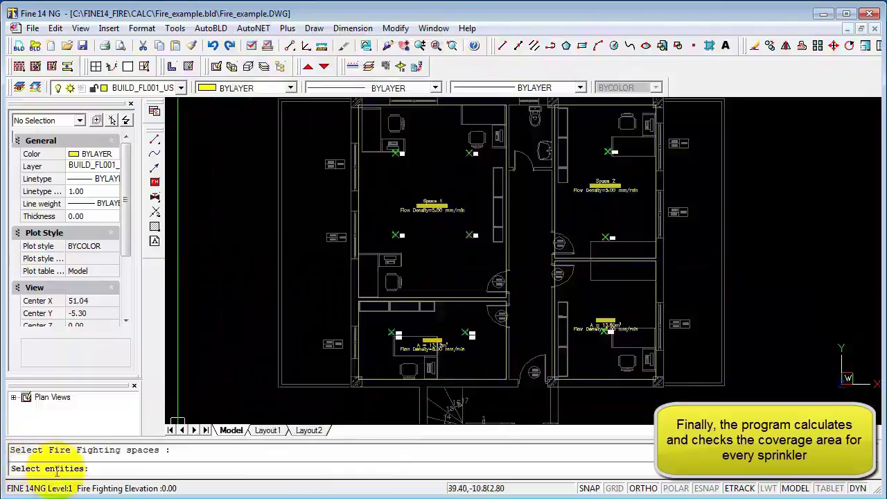
click(424, 202)
click(598, 188)
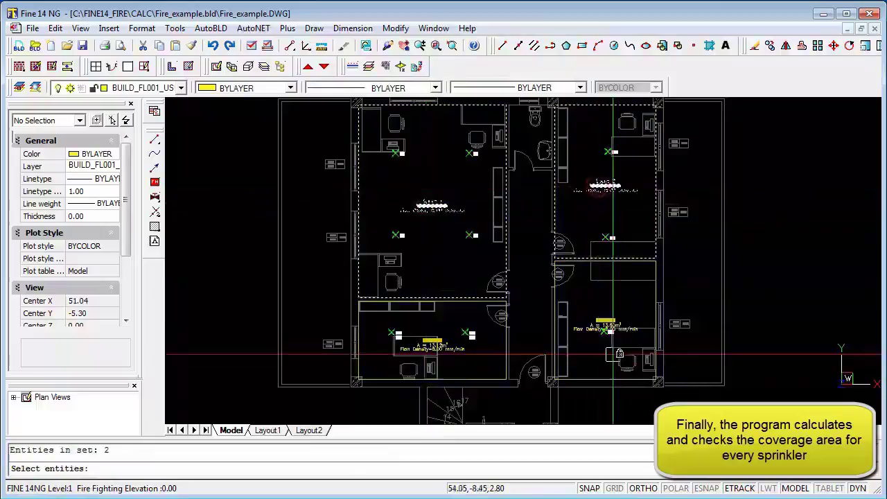
click(604, 323)
click(428, 348)
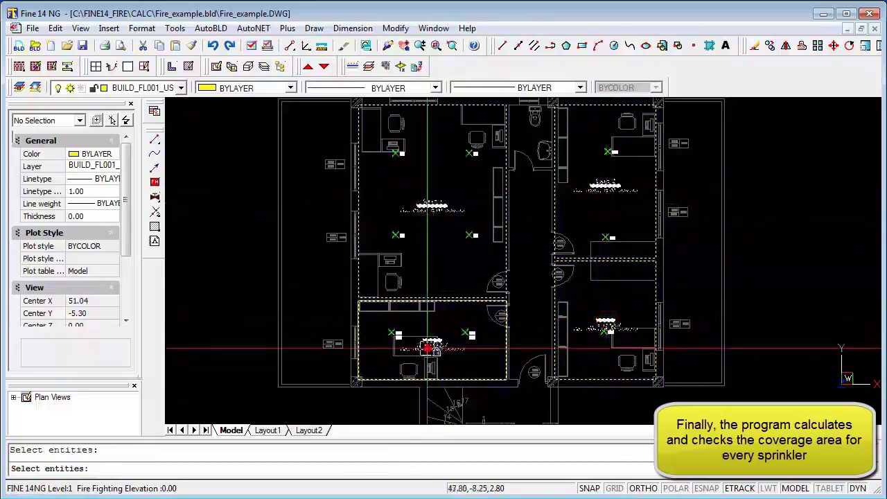
key(Return)
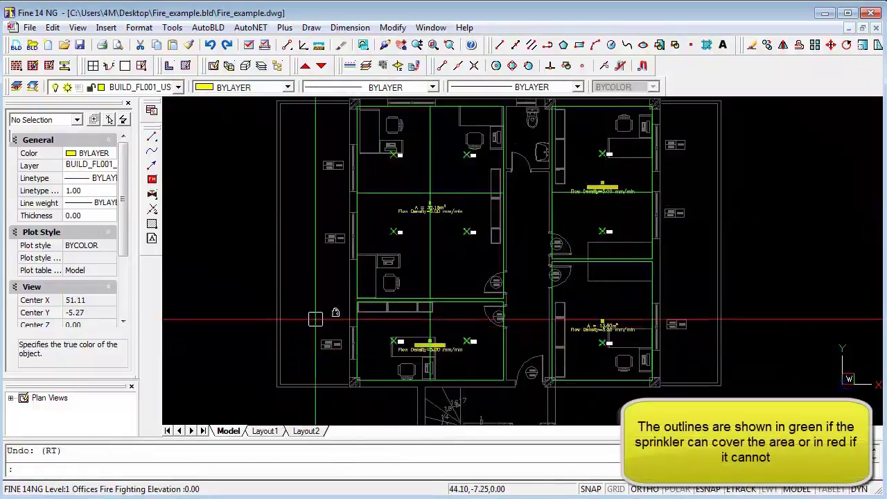
scroll(369, 237, up, 2)
scroll(363, 234, down, 4)
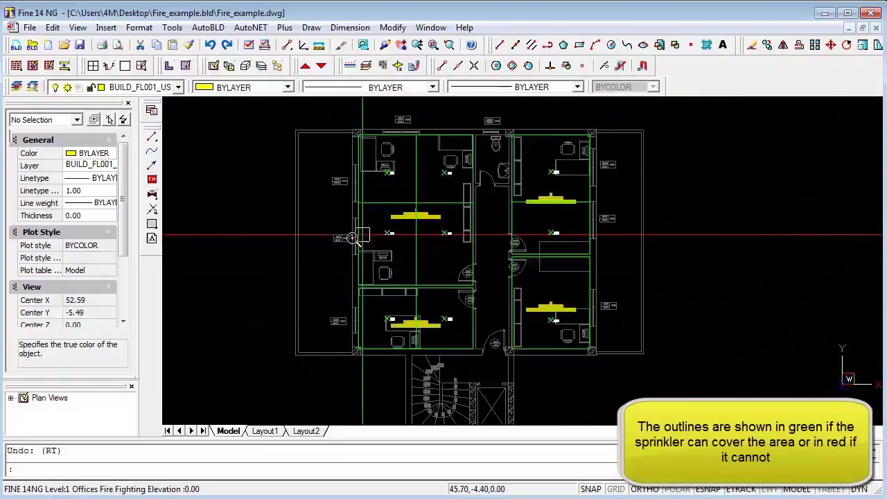